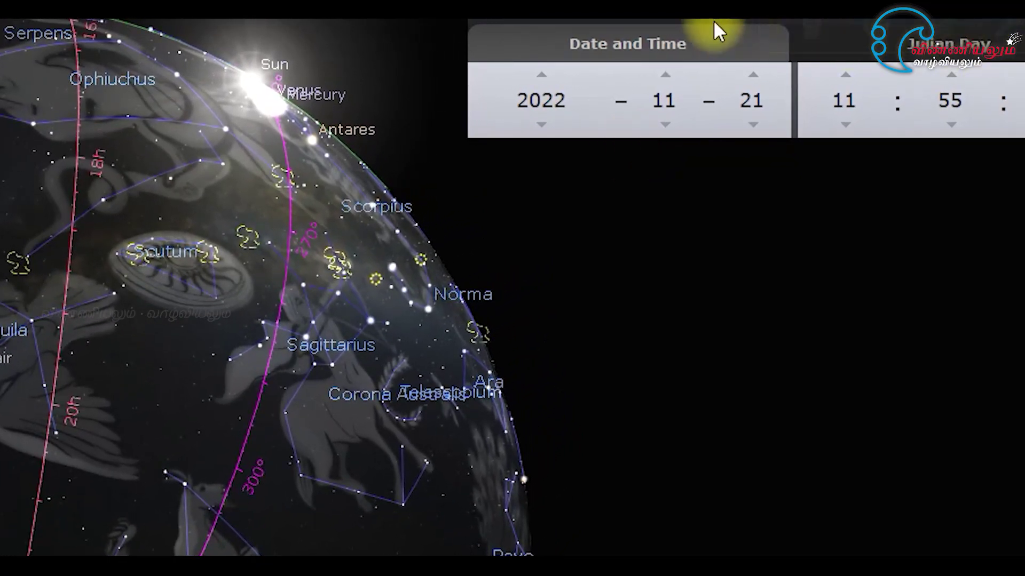
Reposition the Date and Time window and set the simulated year to 1995.
drag(669, 24, 520, 48)
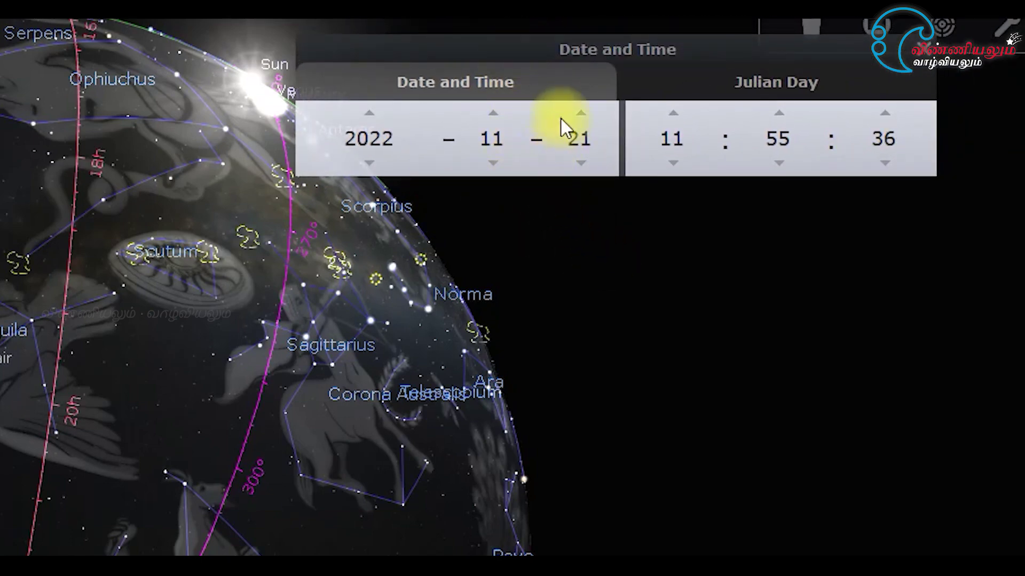
drag(521, 48, 579, 114)
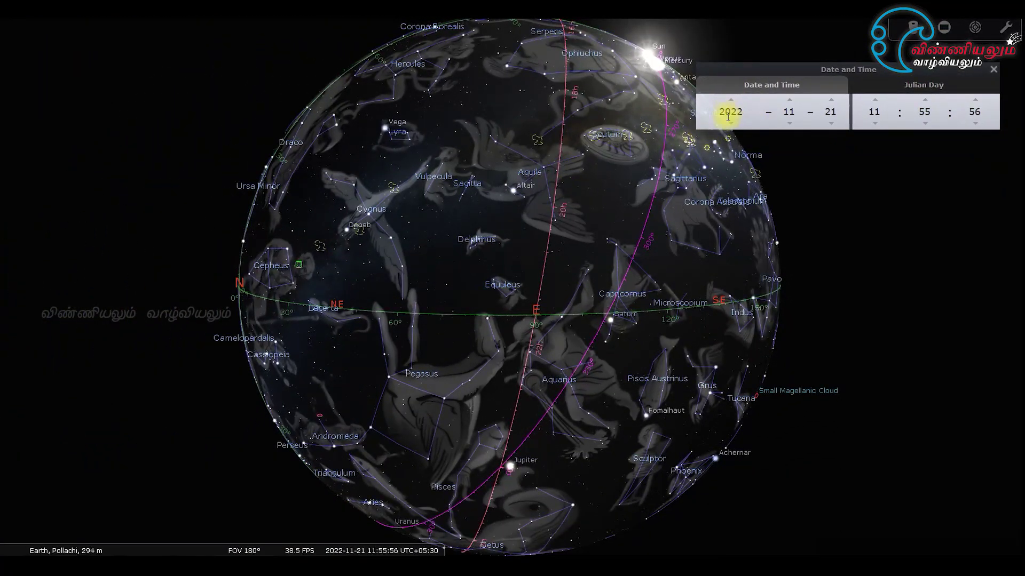
scroll(729, 124, down, 7)
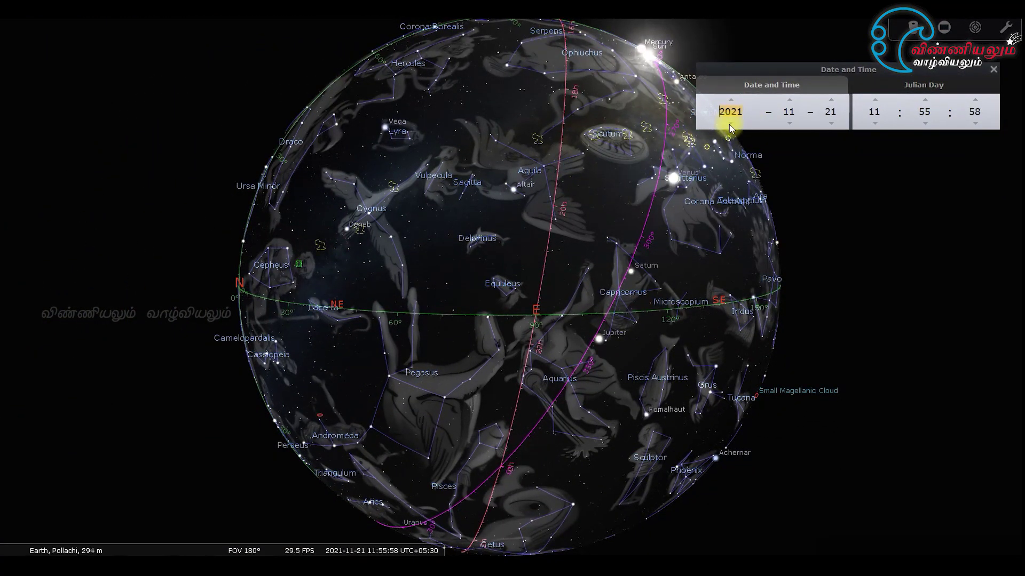
scroll(729, 123, down, 13)
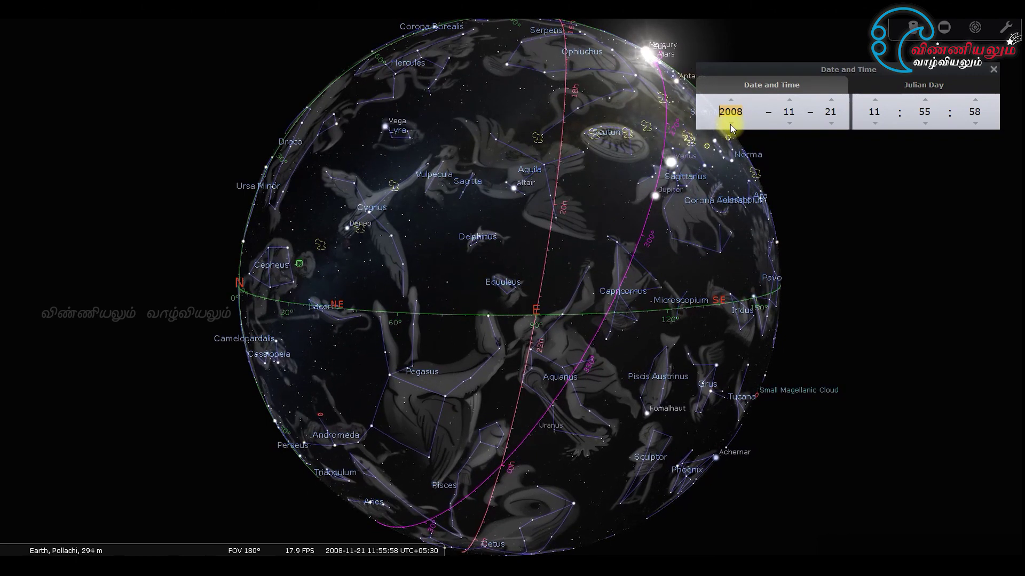
scroll(731, 124, down, 12)
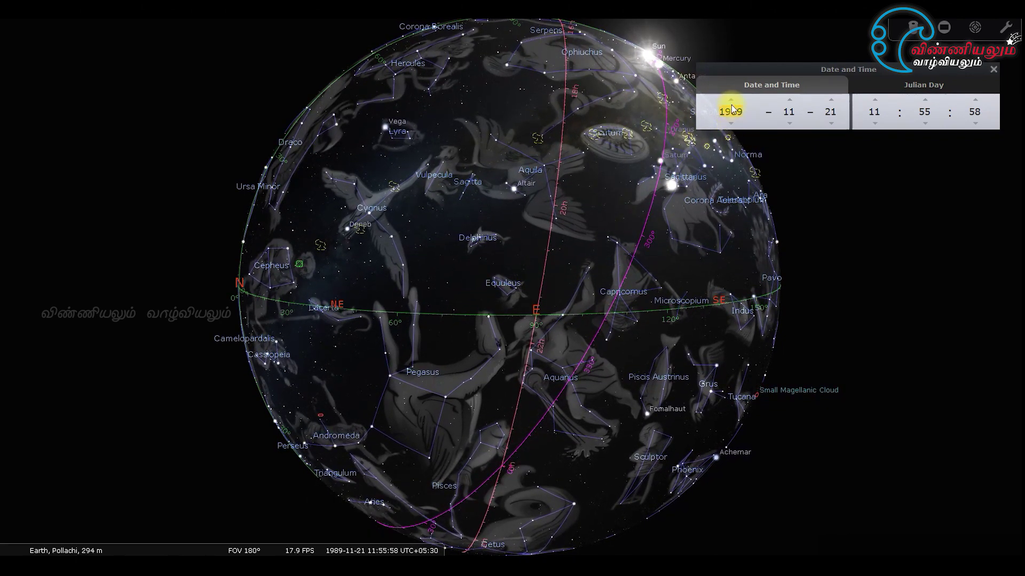
click(732, 99)
click(731, 100)
click(729, 100)
click(726, 100)
click(732, 98)
Open the sky and viewing options, reposition the window, and look through its categories from Sky to Surveys, returning to Sky.
mouse_move(16, 360)
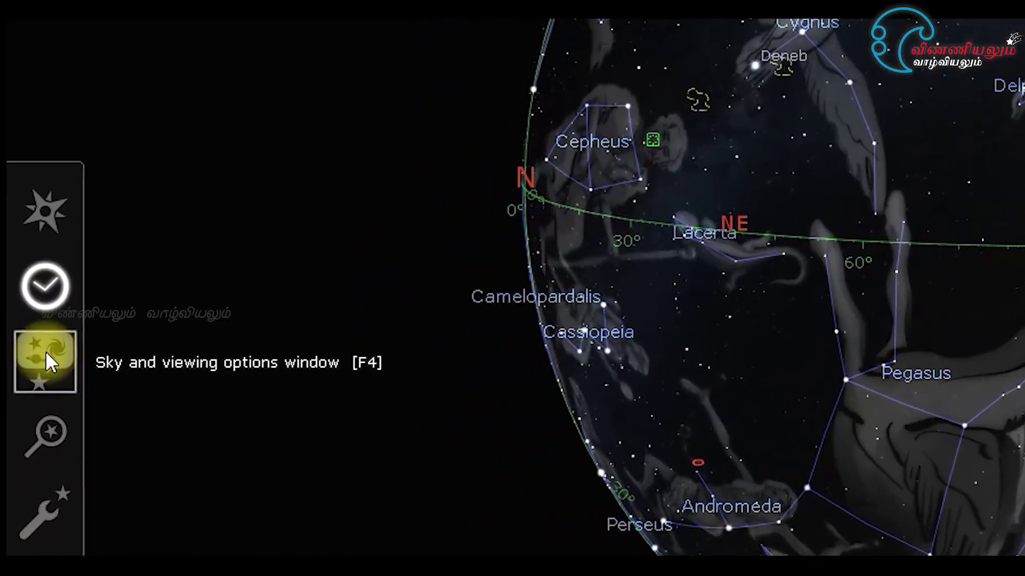
click(47, 351)
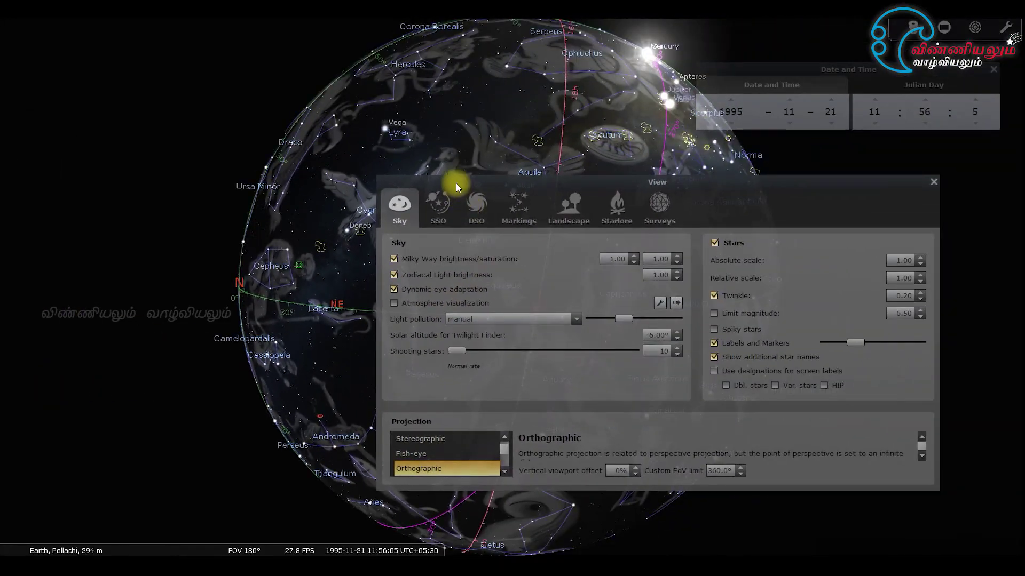
drag(456, 183, 428, 152)
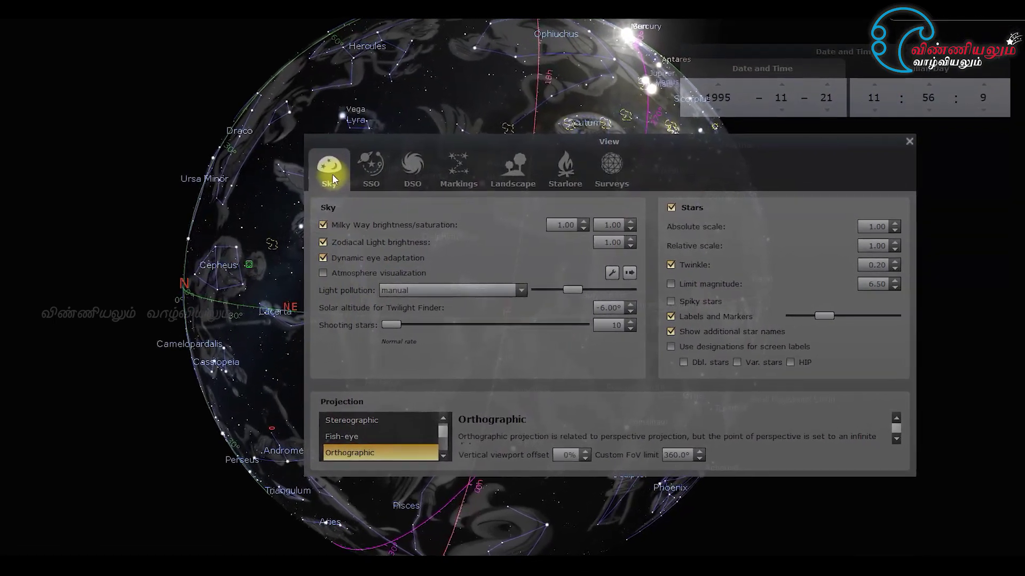
click(350, 160)
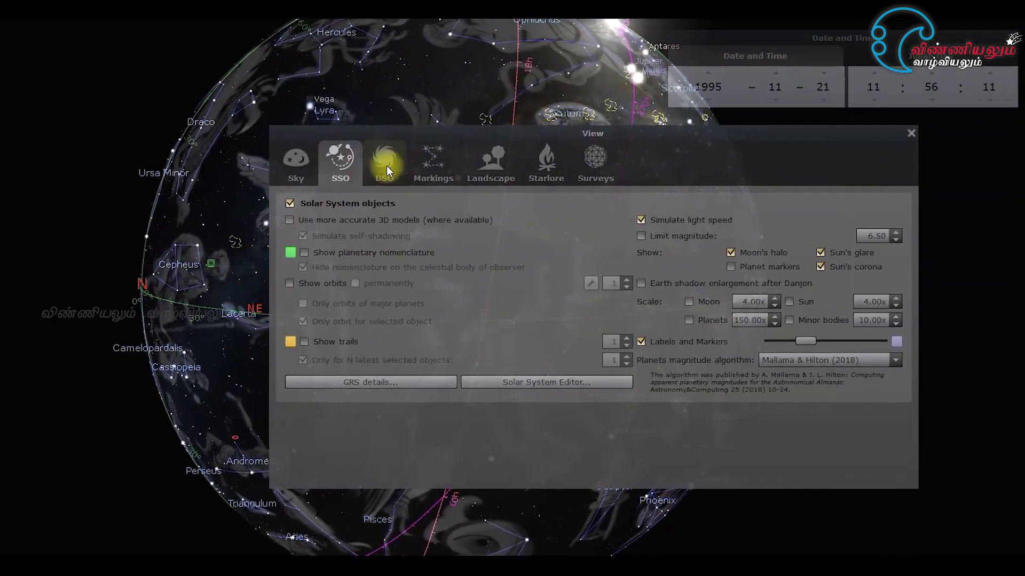
click(398, 163)
click(416, 163)
click(480, 161)
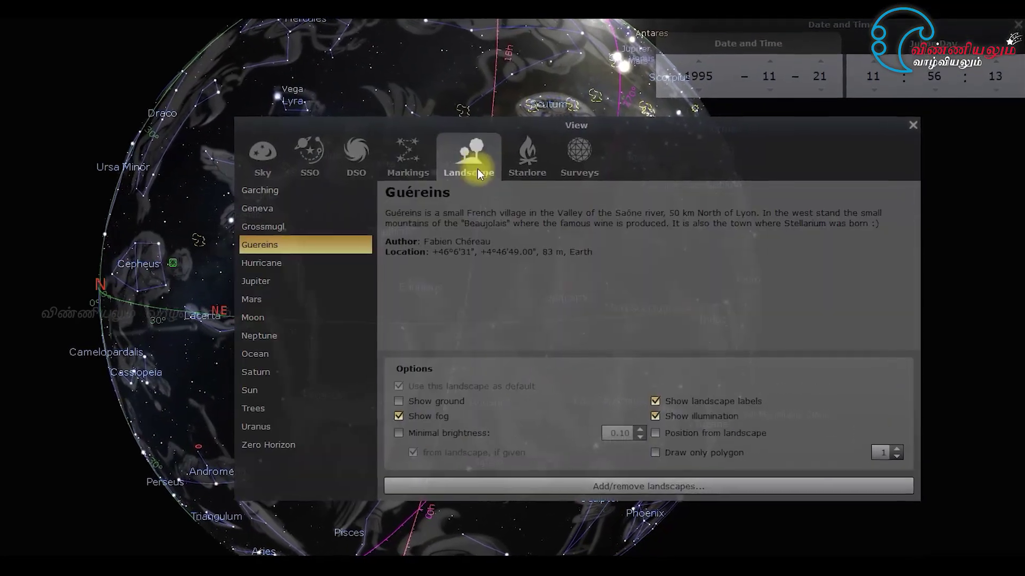
click(542, 170)
click(571, 154)
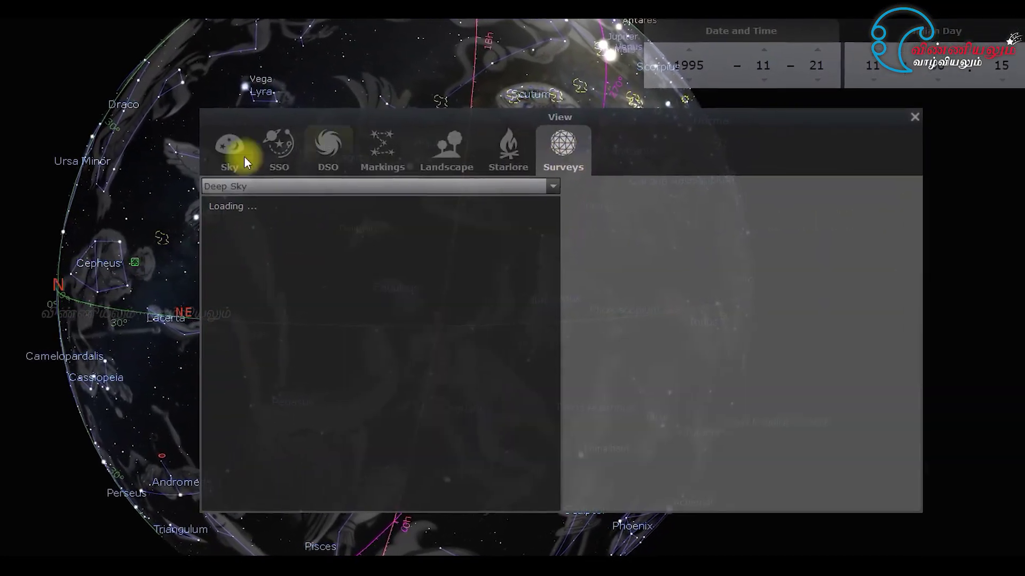
click(246, 152)
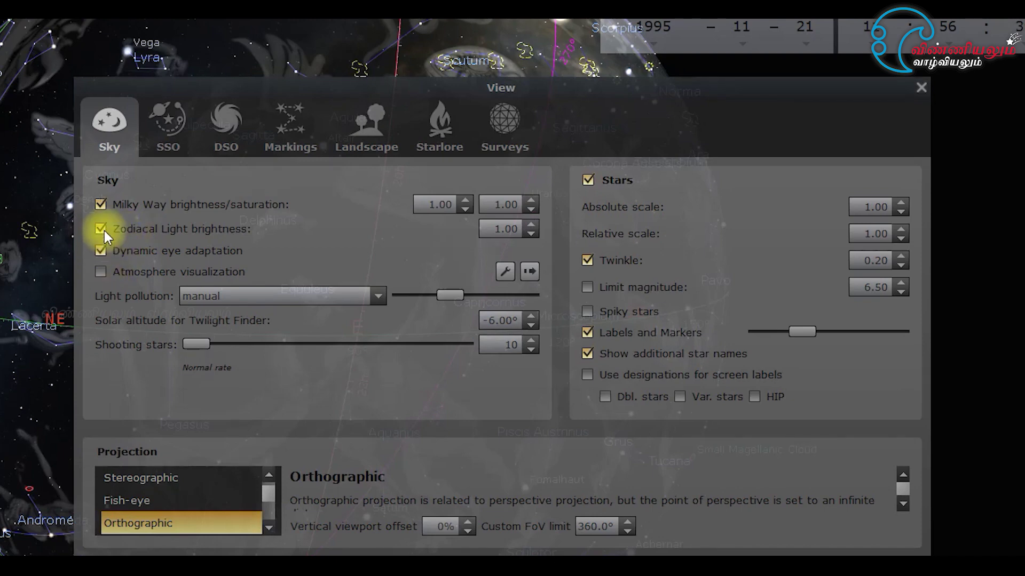
Switch the stars off and on again, and reduce the amount of star labels and markers in the Sky settings.
click(590, 181)
click(589, 180)
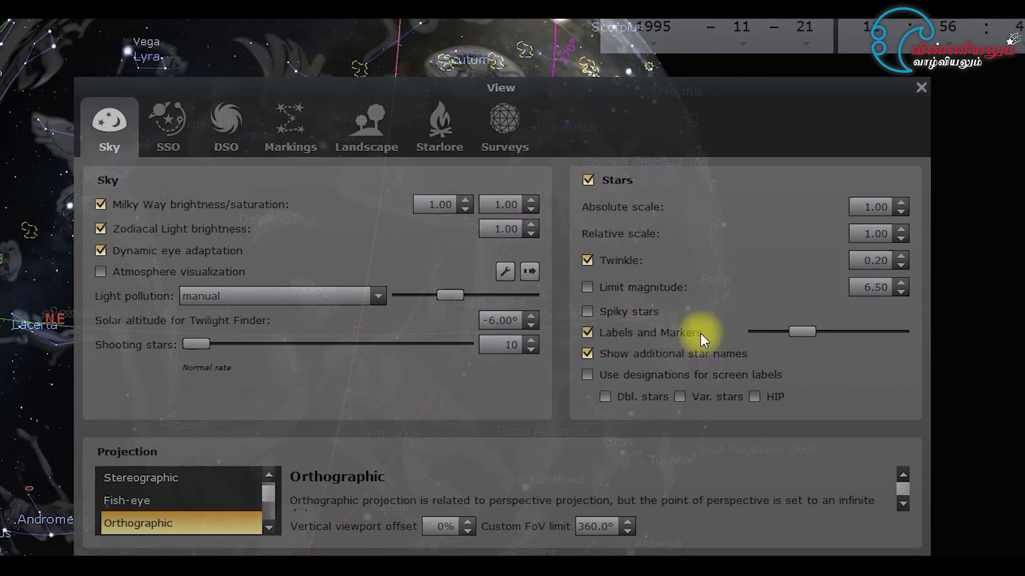
drag(793, 334, 788, 335)
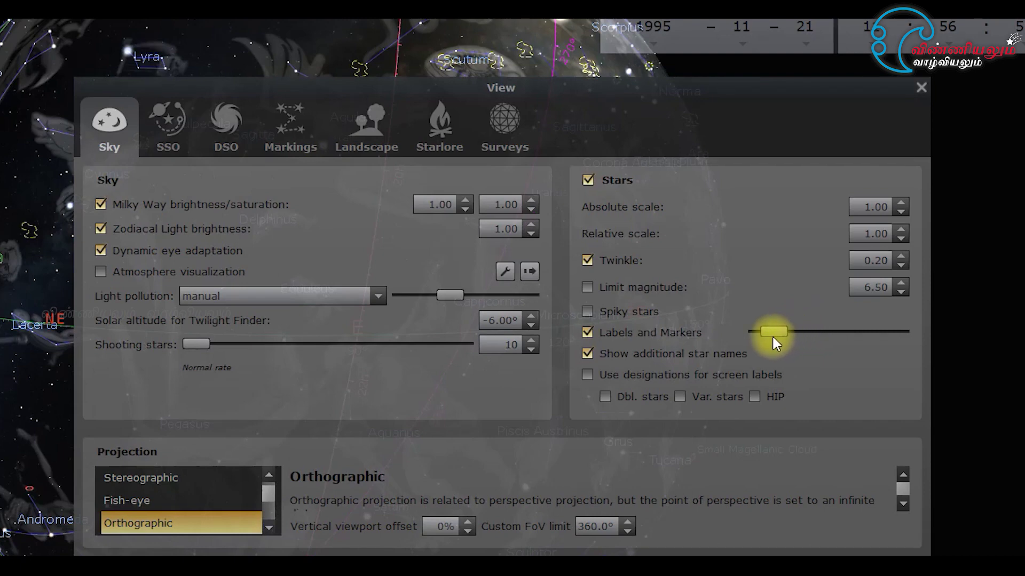
mouse_move(772, 339)
mouse_down()
mouse_move(797, 337)
mouse_move(783, 338)
mouse_up()
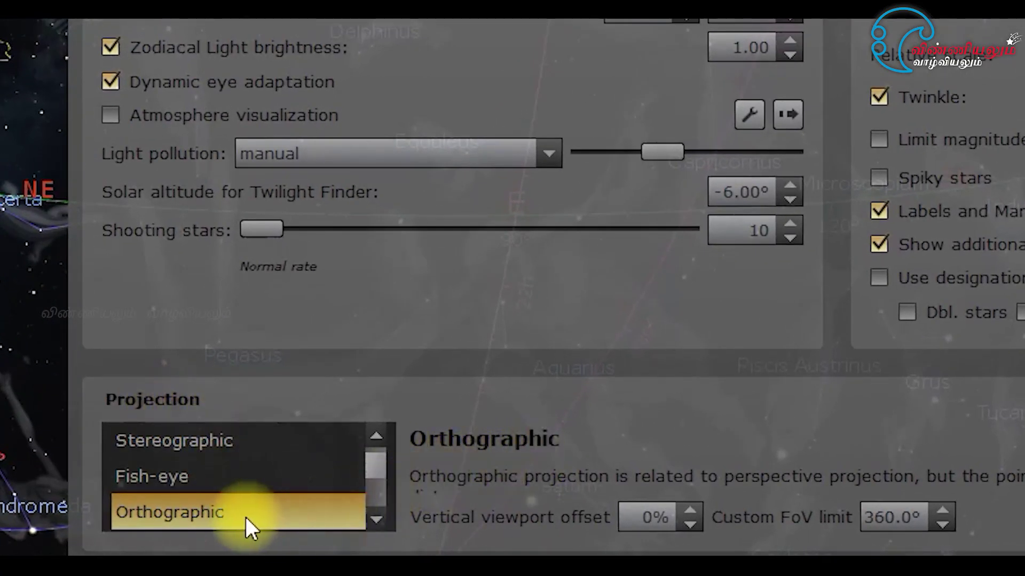
click(375, 519)
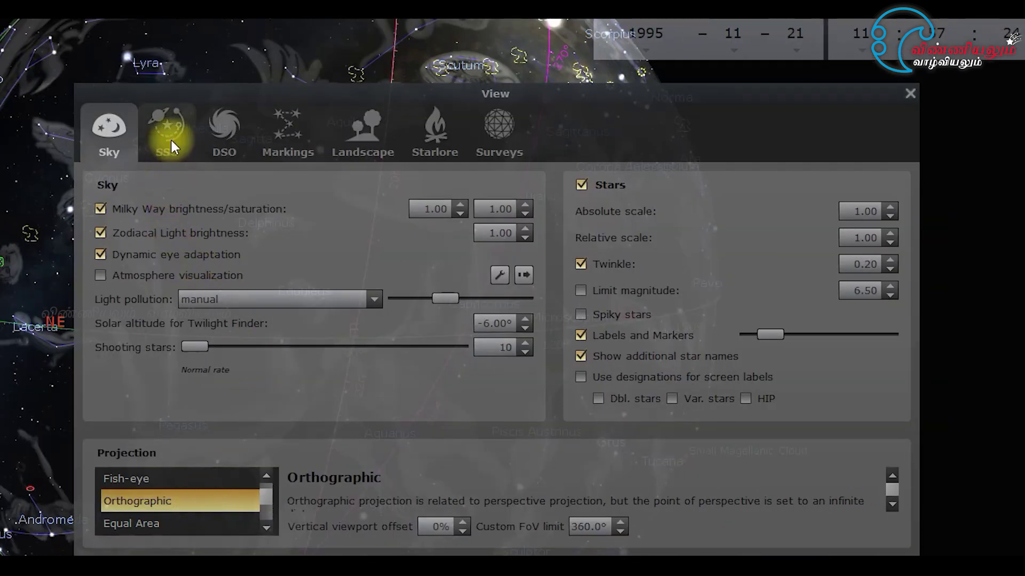
Examine the solar system and deep-sky object settings, trying the deep-sky filter by type on and off.
click(167, 133)
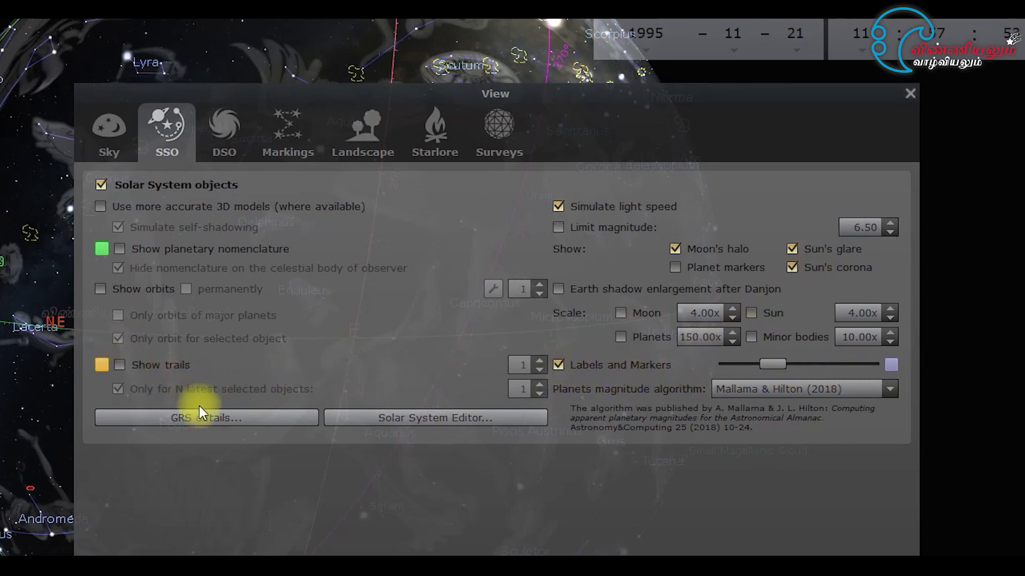
click(227, 155)
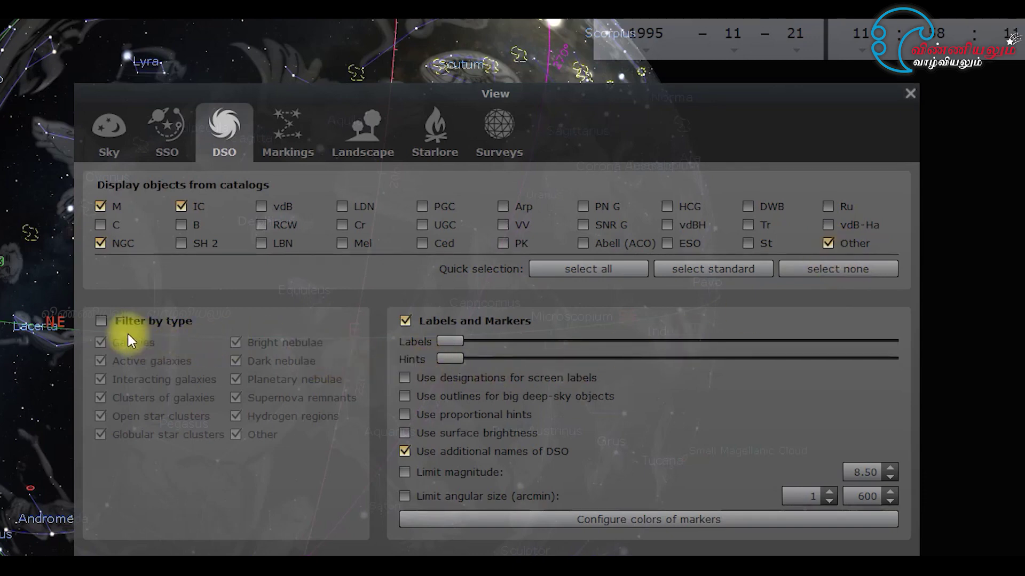
click(100, 320)
click(99, 321)
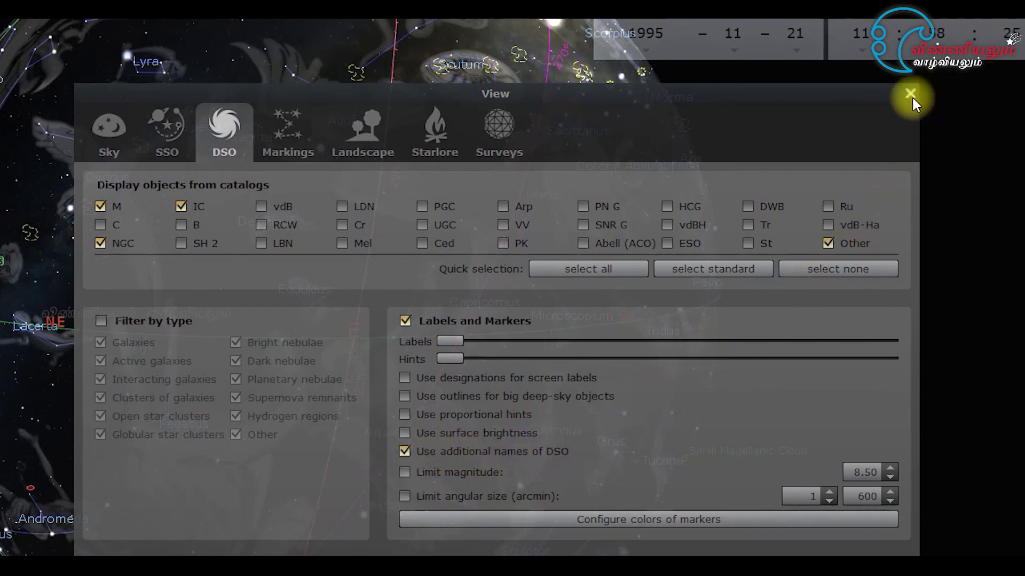
Open the Markings settings and rotate the sky to inspect the celestial sphere's equator, ecliptic, horizon and meridian lines.
click(296, 137)
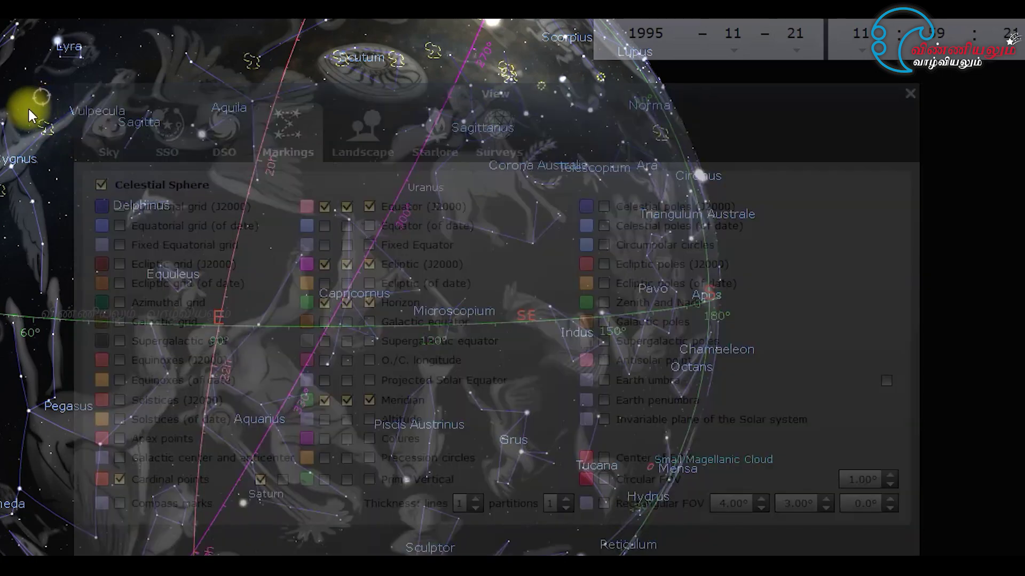
click(31, 114)
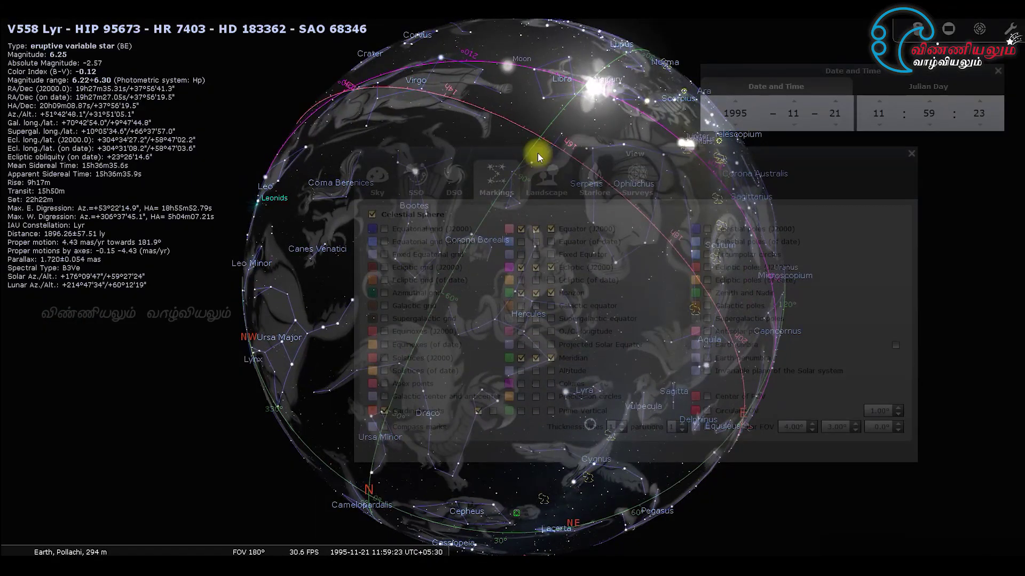
drag(561, 119, 419, 259)
drag(615, 491, 588, 236)
drag(539, 485, 555, 375)
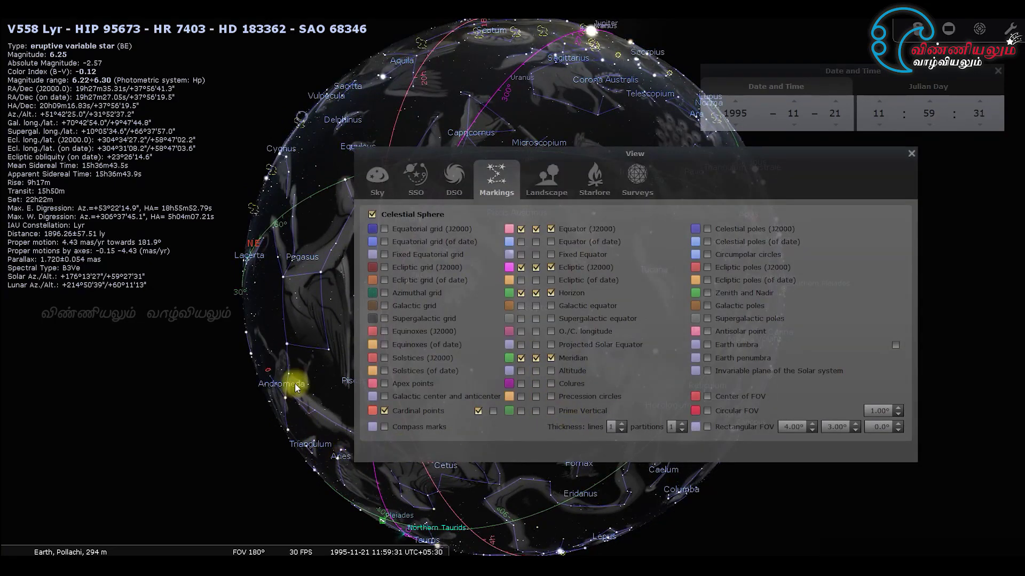
drag(297, 385, 307, 459)
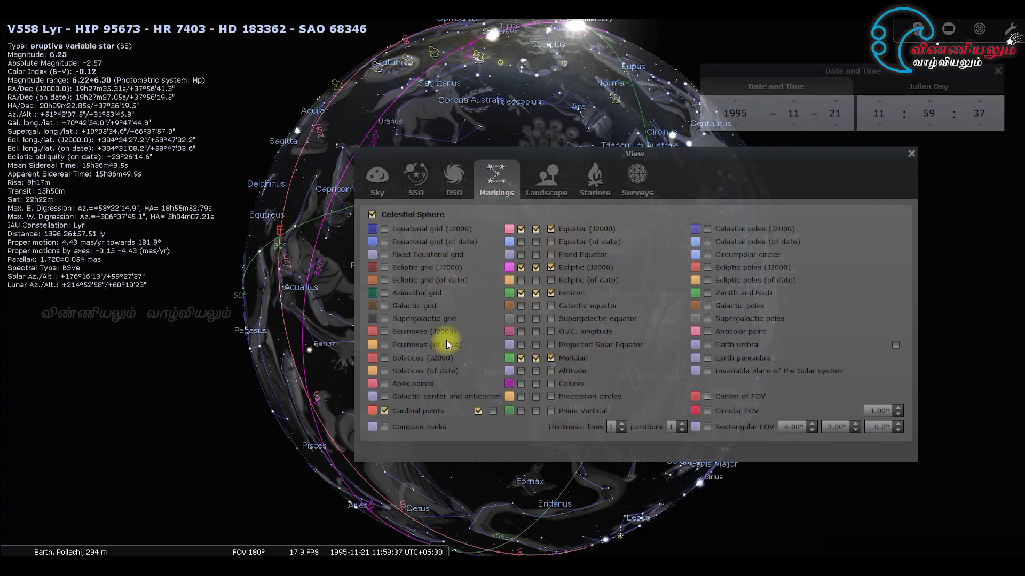
Choose Ocean as the landscape and reposition the View window.
click(545, 181)
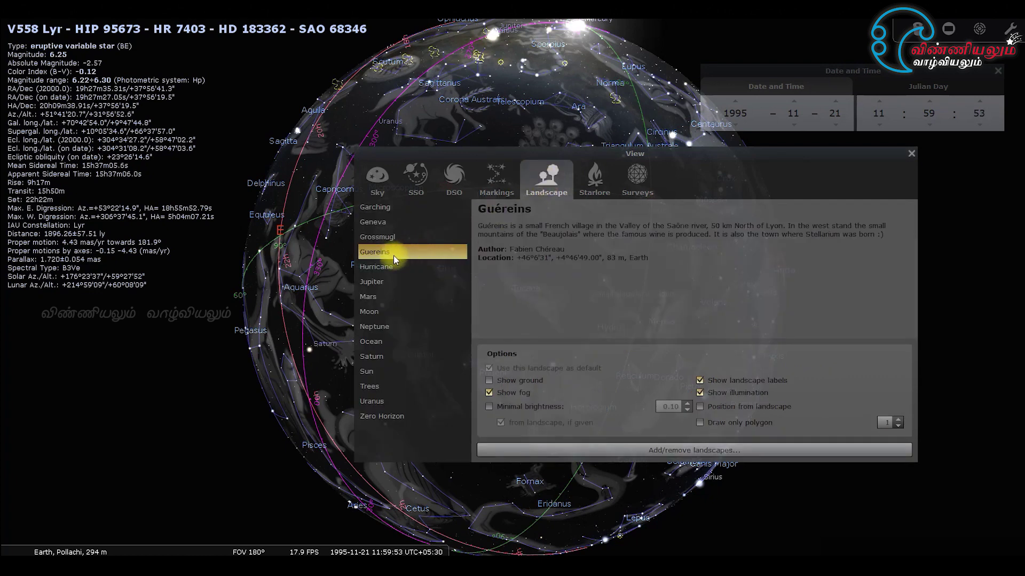
click(388, 341)
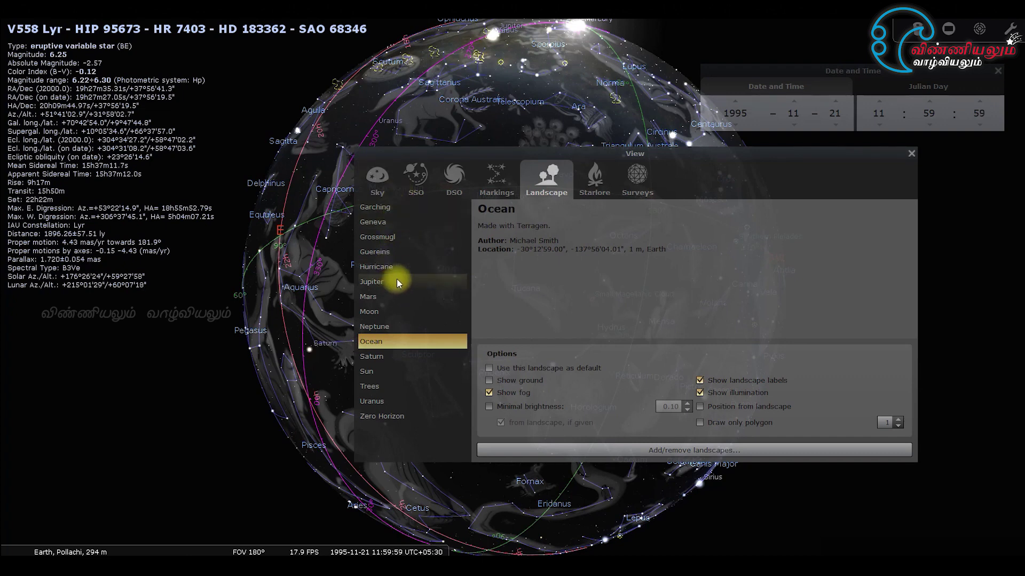
drag(523, 153, 451, 147)
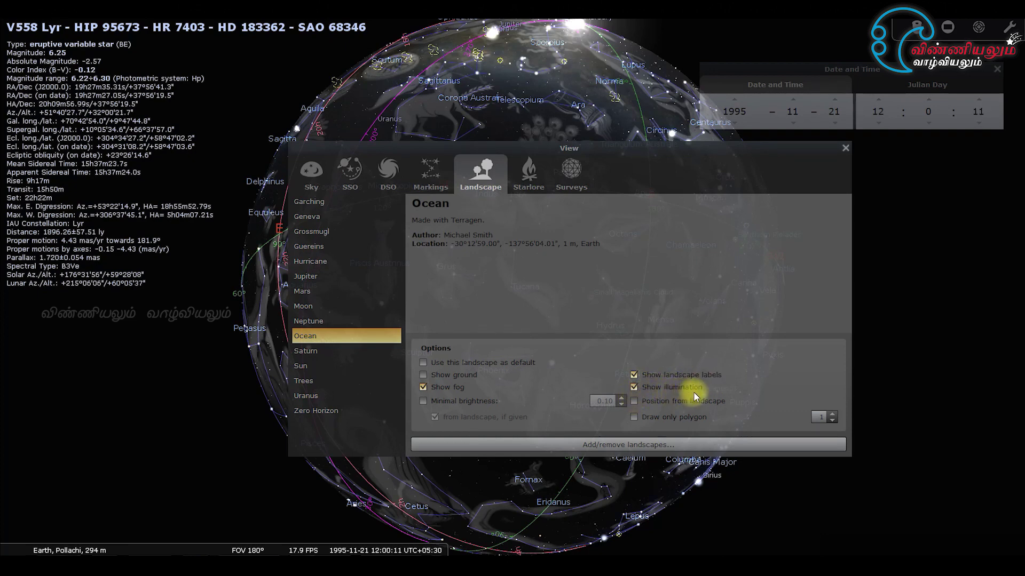
Examine the Starlore and Surveys options, and close the View window.
click(526, 183)
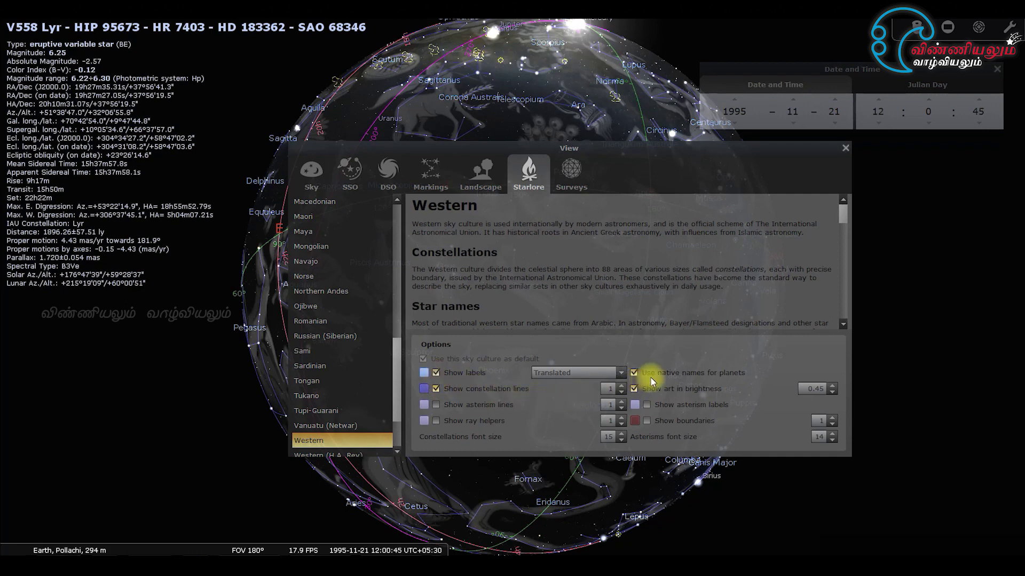
click(570, 176)
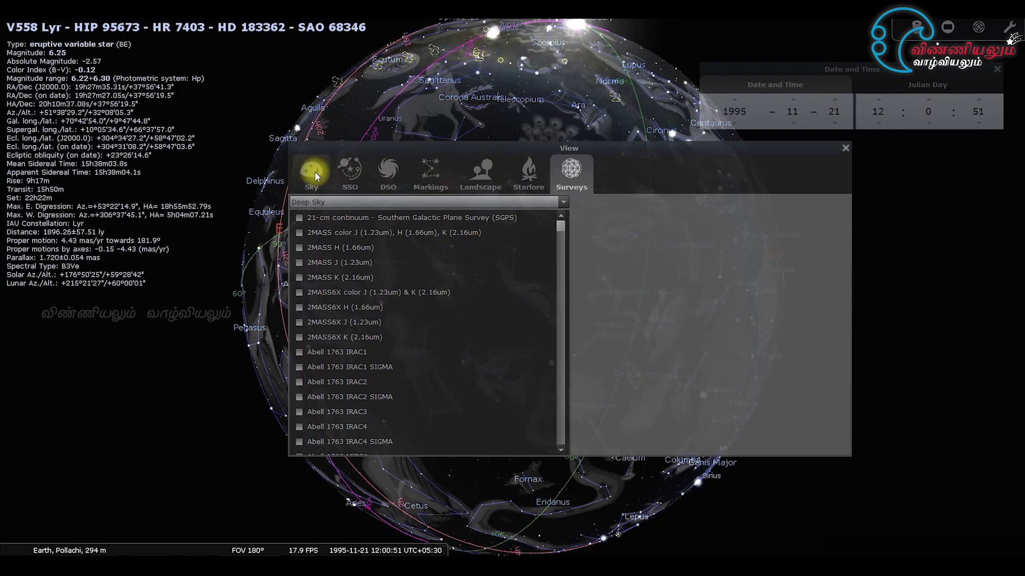
click(109, 358)
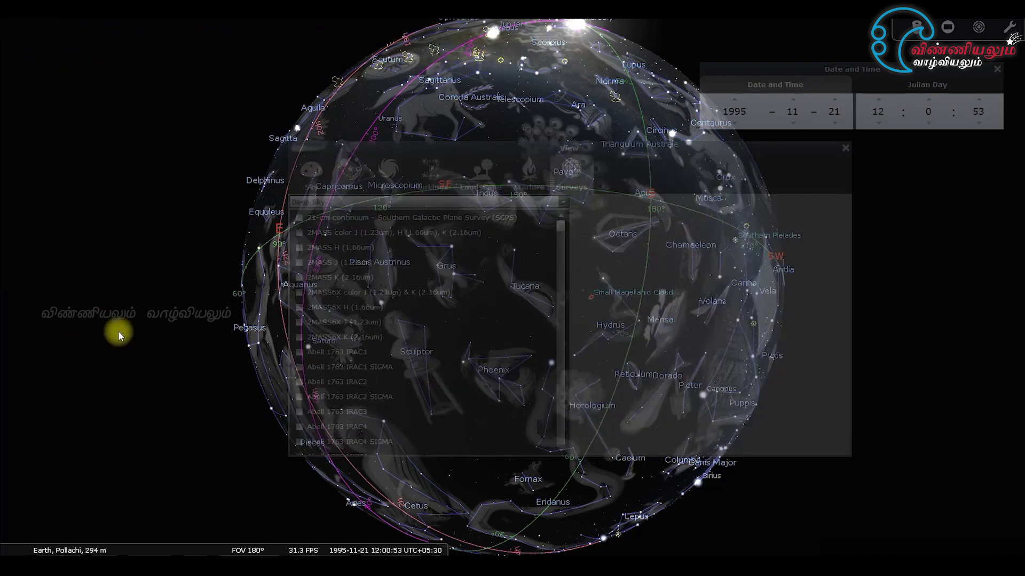
click(845, 148)
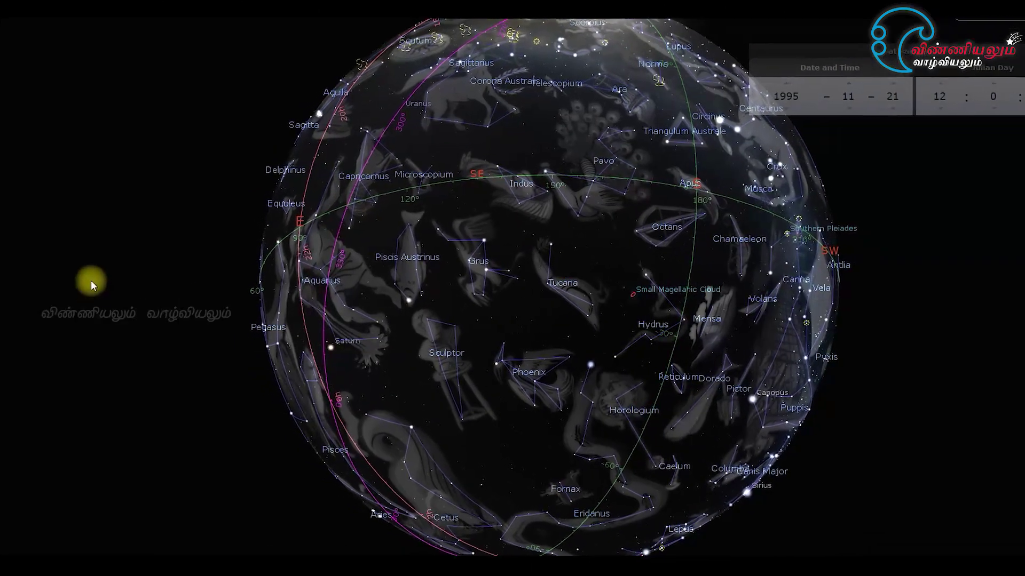
Open the Configuration window and save the current field of view and viewing direction as the startup view.
mouse_move(9, 408)
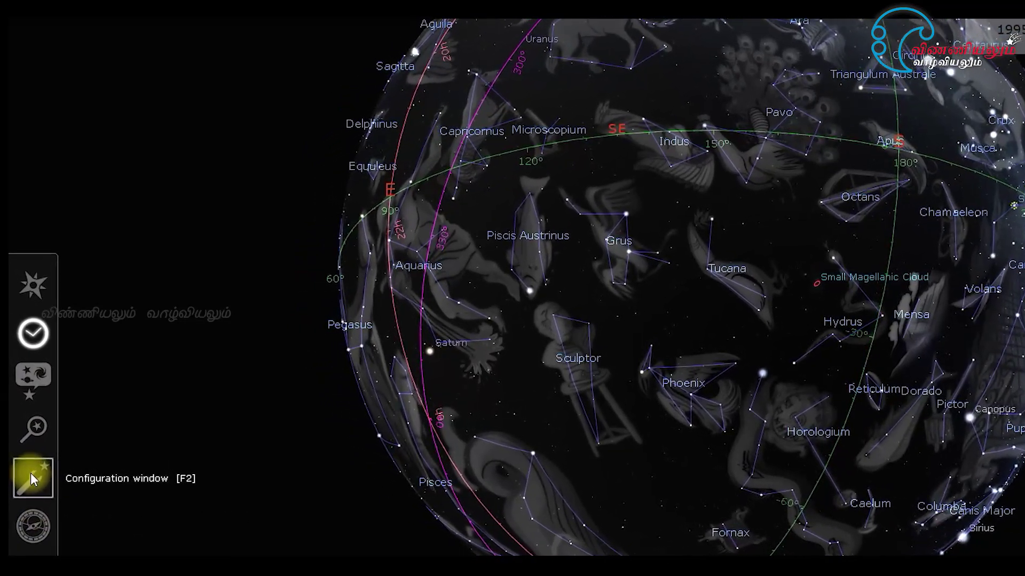
click(32, 476)
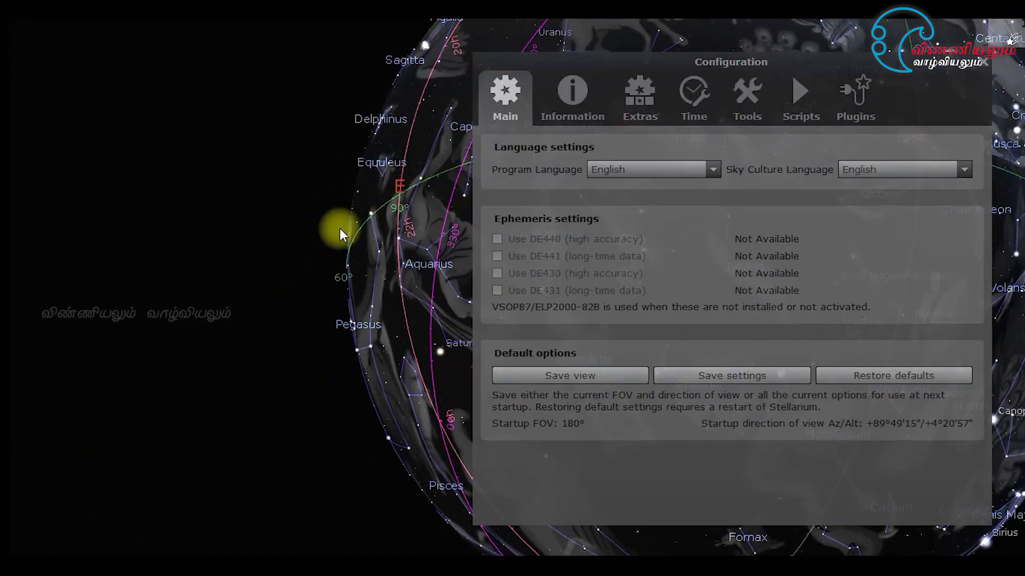
click(535, 377)
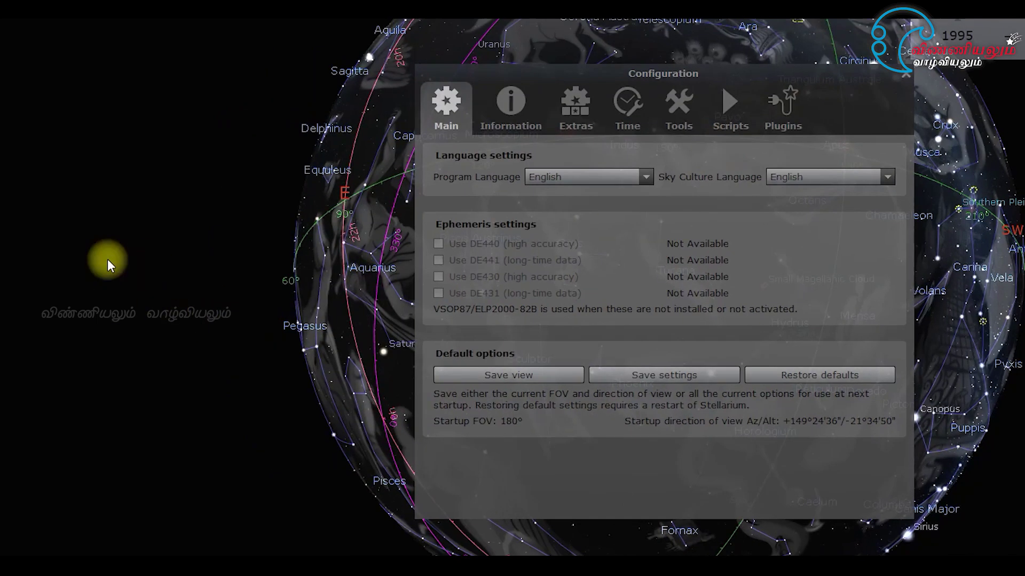
Review the current location information, and close the Location and Date and Time windows.
mouse_move(5, 429)
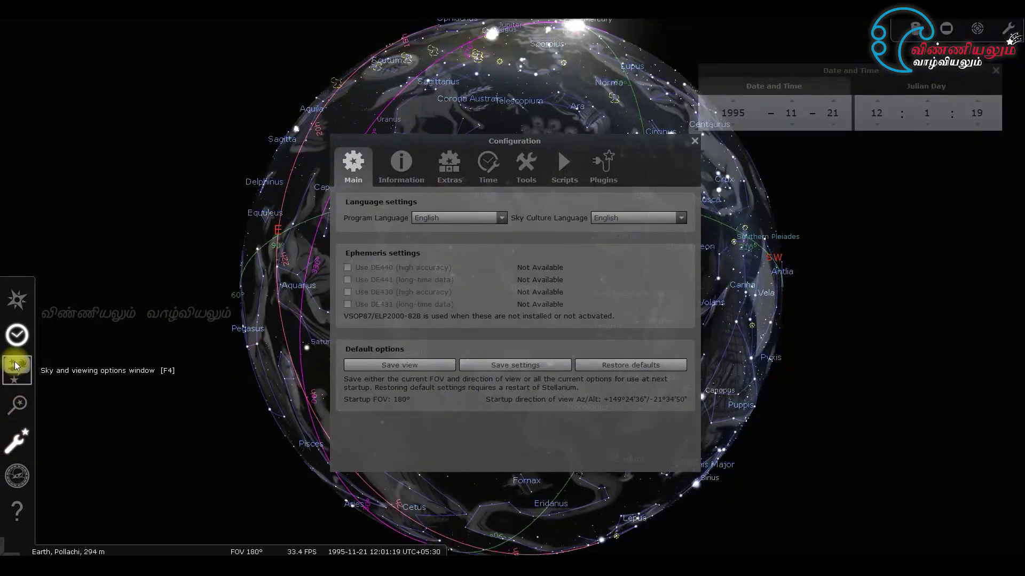
click(19, 305)
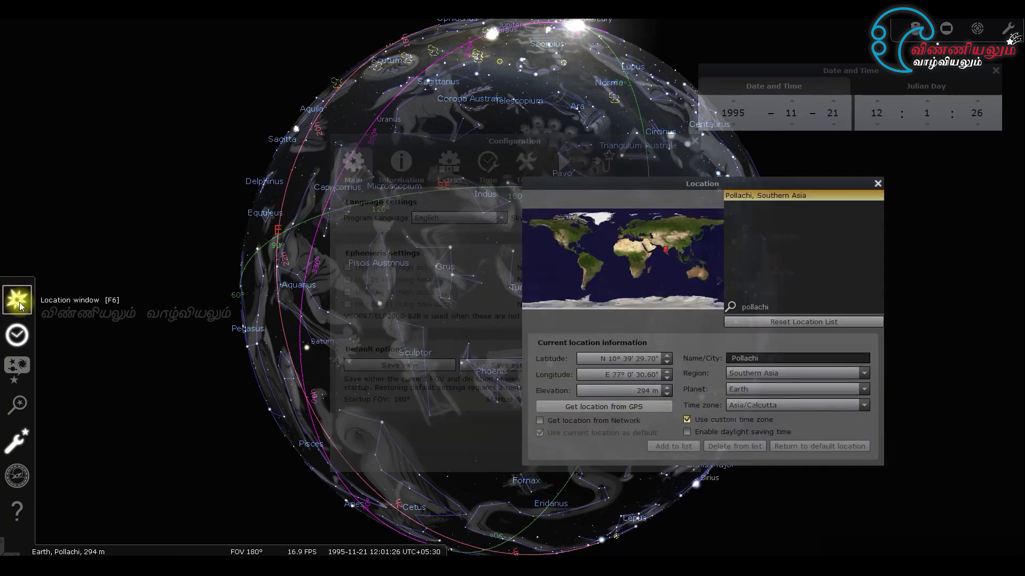
click(19, 304)
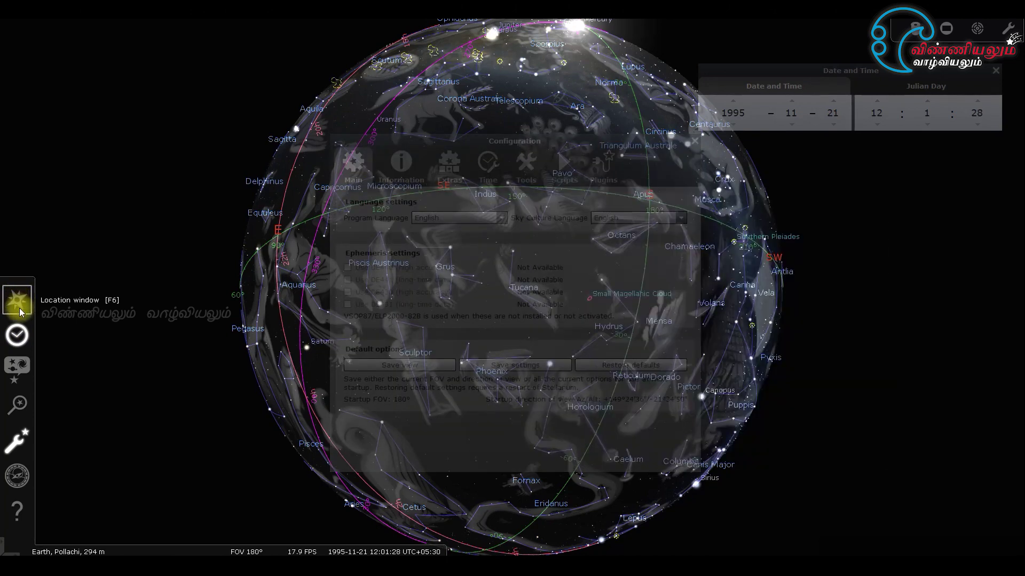
click(21, 345)
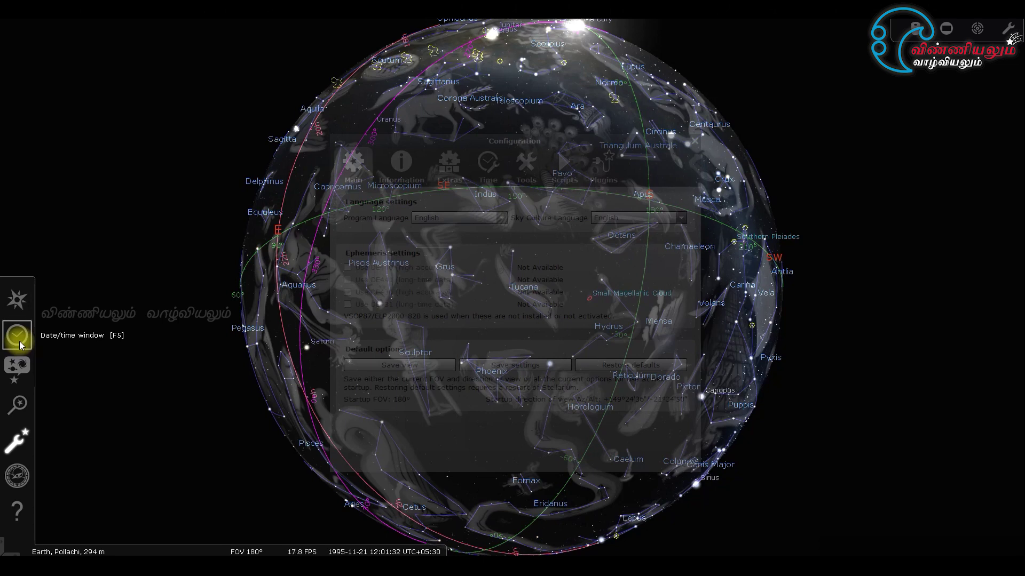
Review the Sky, Markings, DSO and SSO viewing options, and close the View and Configuration windows.
click(17, 370)
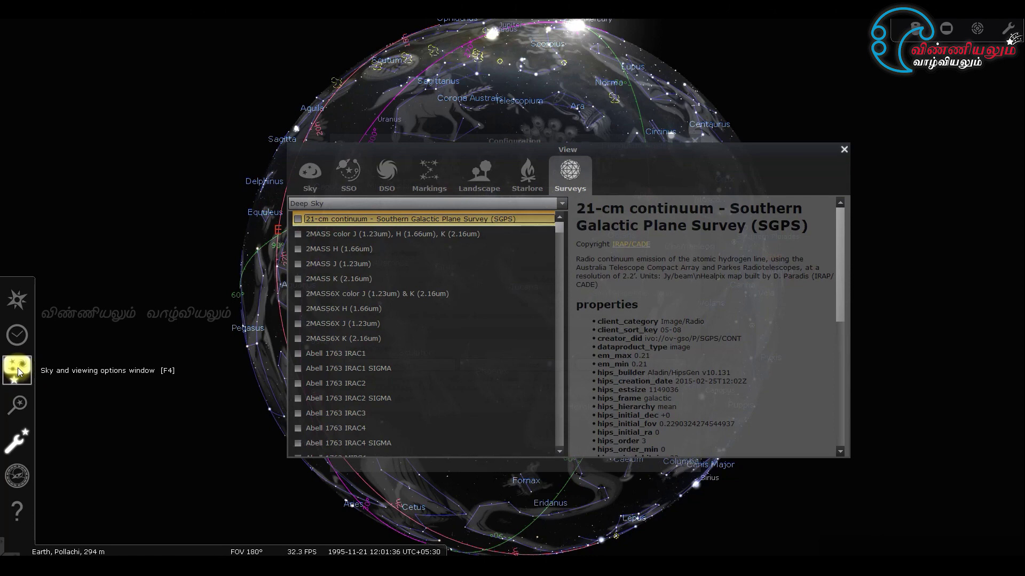
click(309, 172)
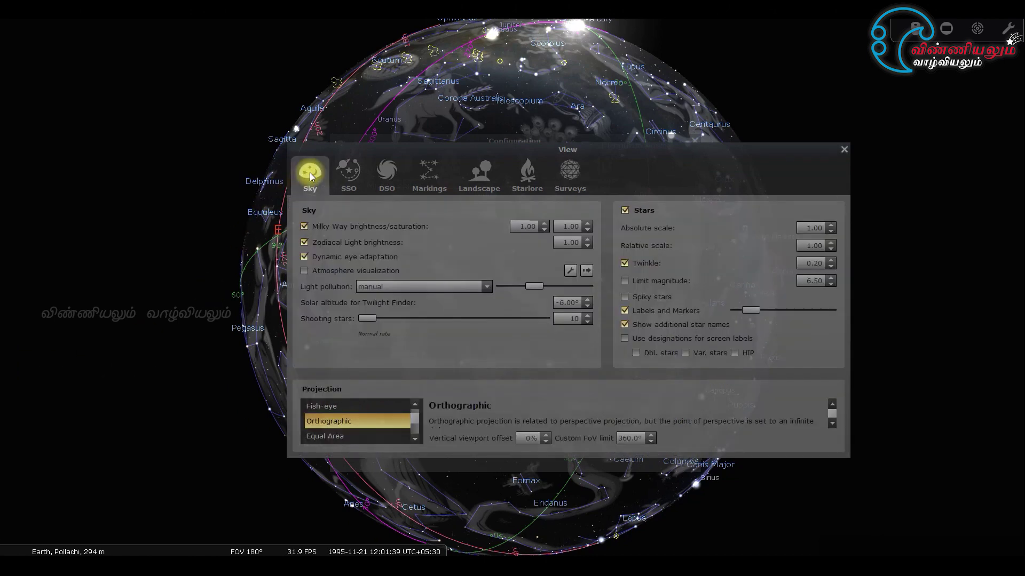
click(434, 176)
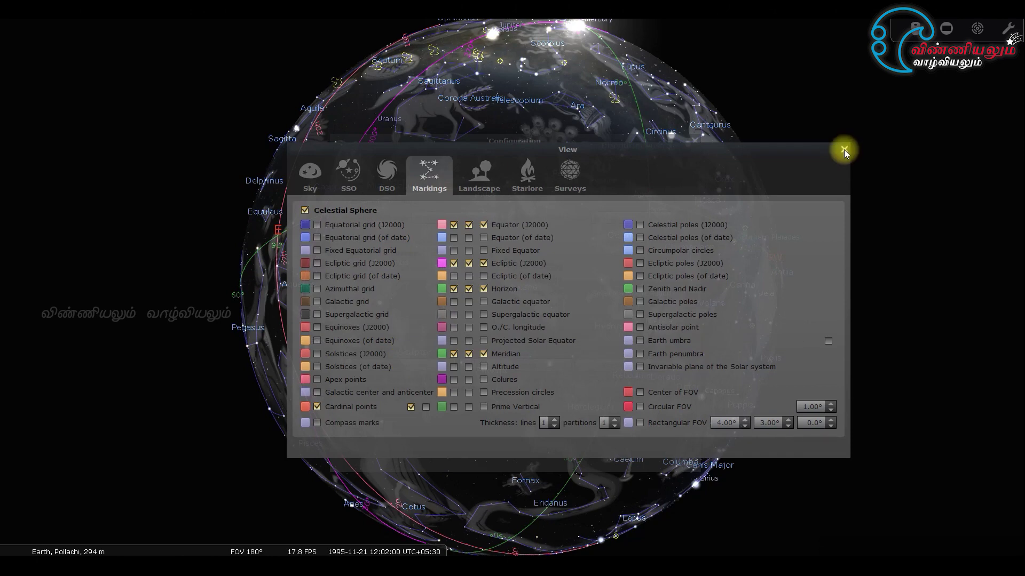
click(387, 178)
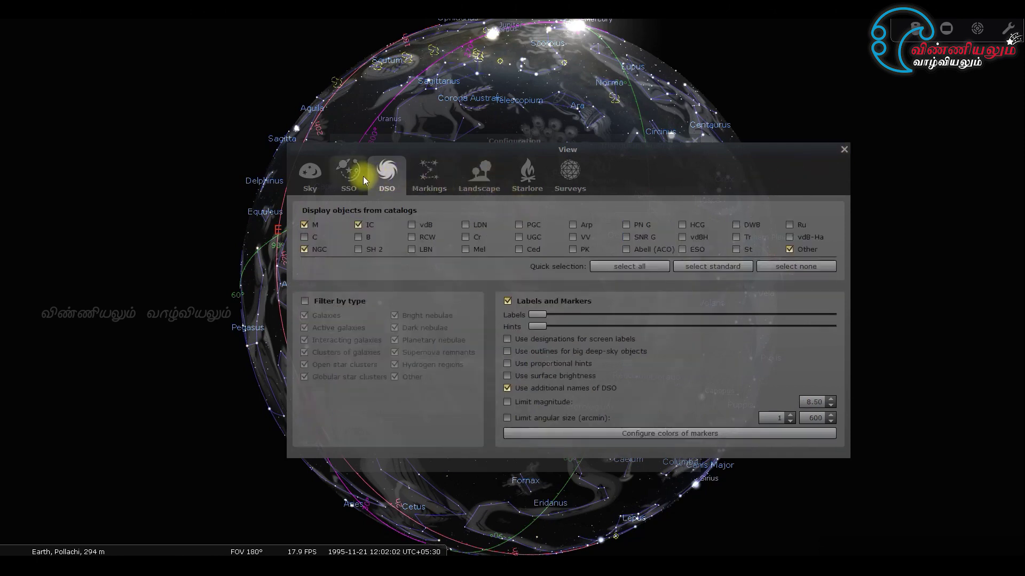
click(341, 173)
click(309, 171)
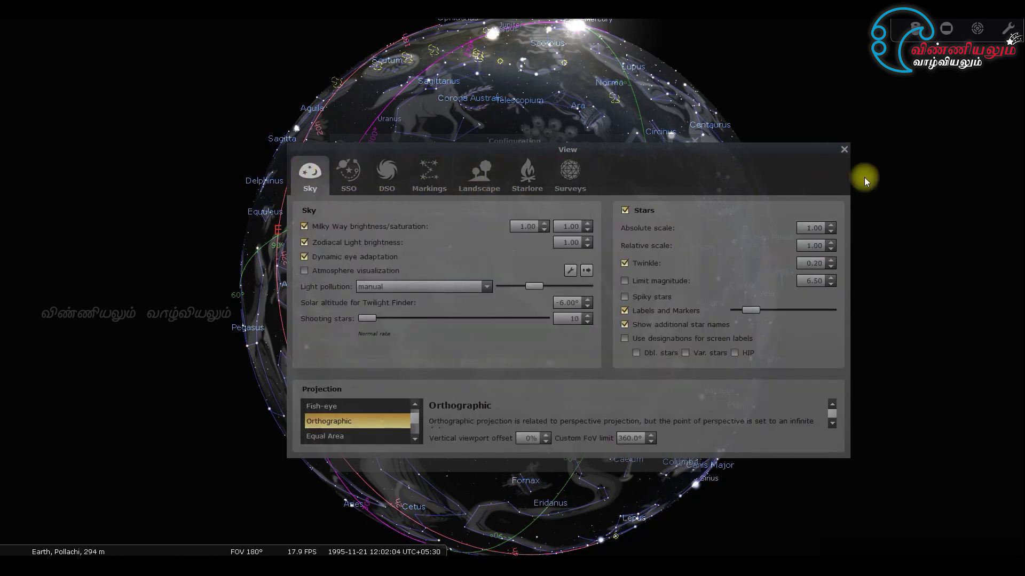
click(844, 150)
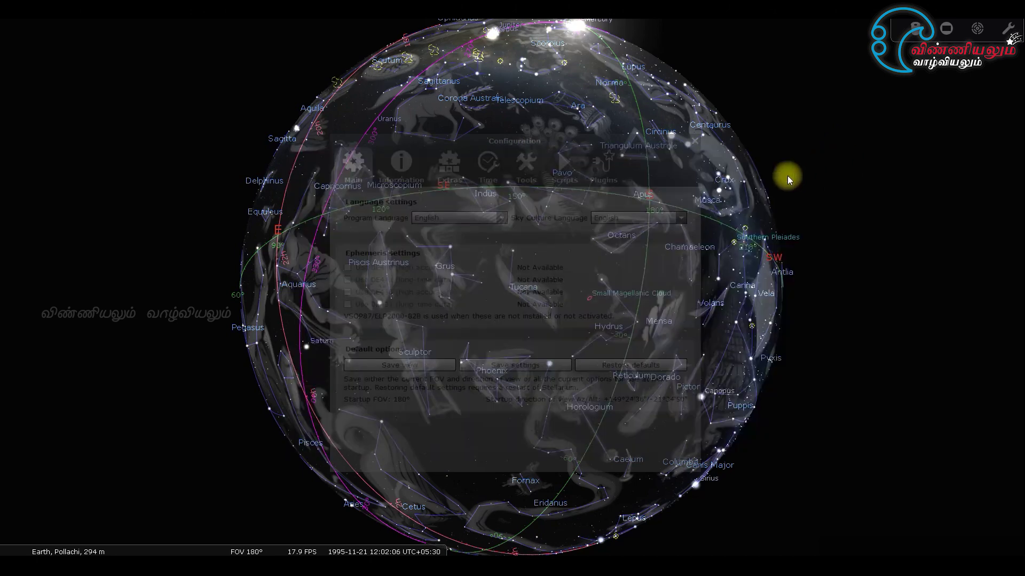
click(693, 142)
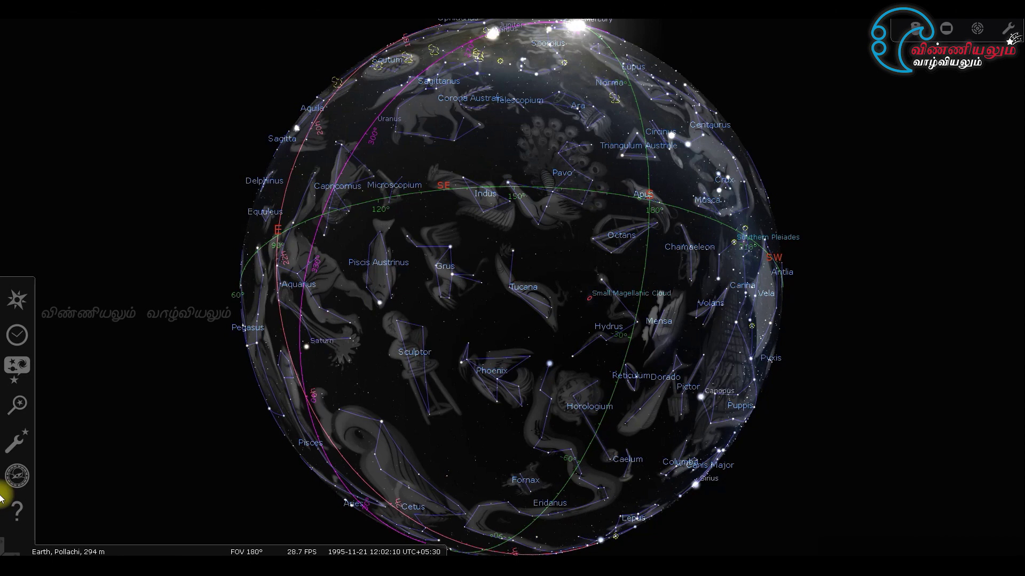